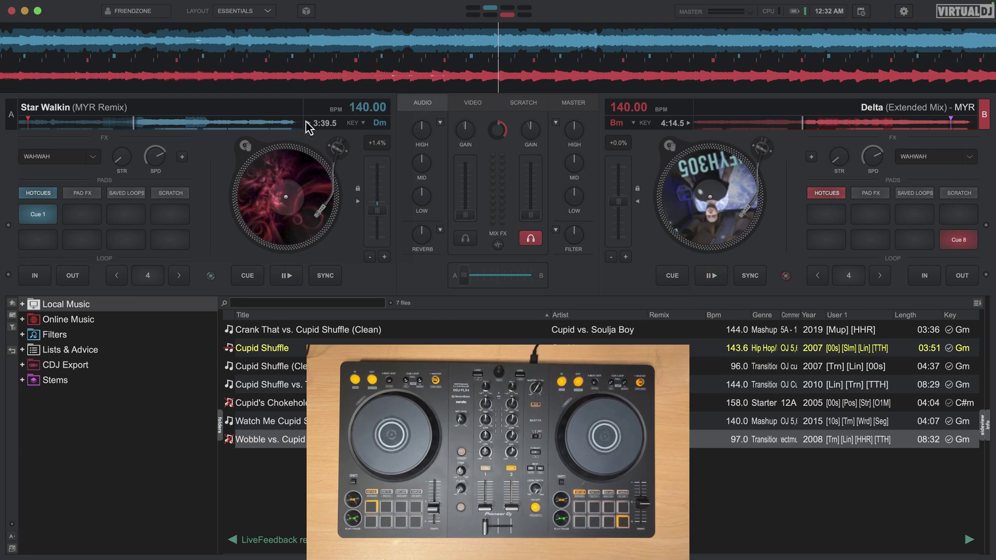
Switch to the Starter layout and match deck B's key to deck A
click(785, 276)
click(234, 15)
click(288, 23)
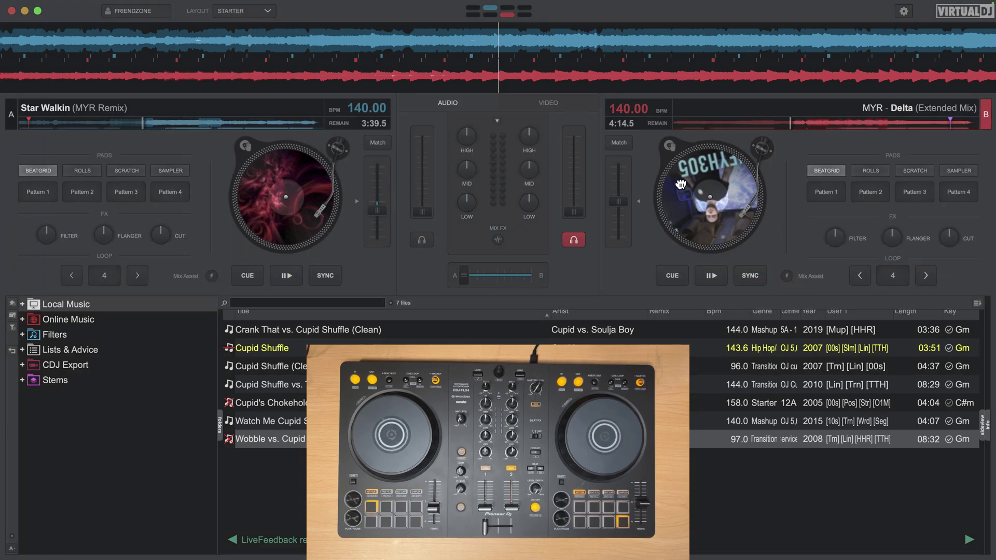
click(626, 144)
In the Pro layout, lock deck B's key to deck A, then return to Essentials
click(239, 13)
click(261, 53)
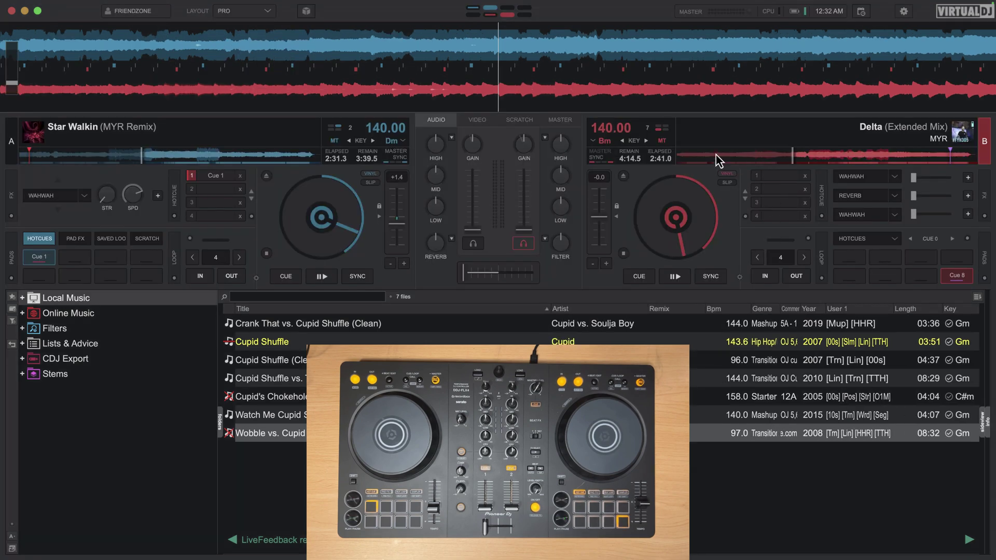
click(661, 136)
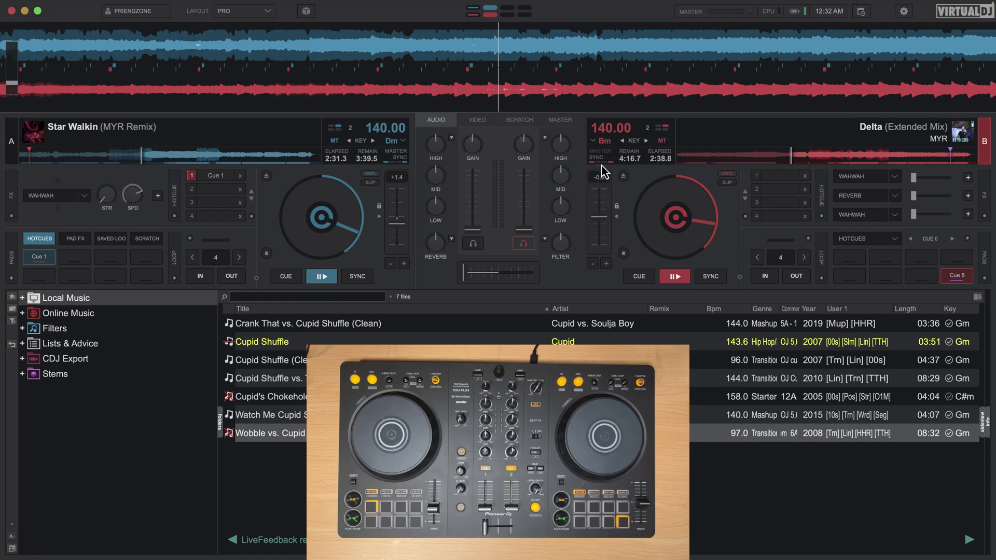
click(247, 15)
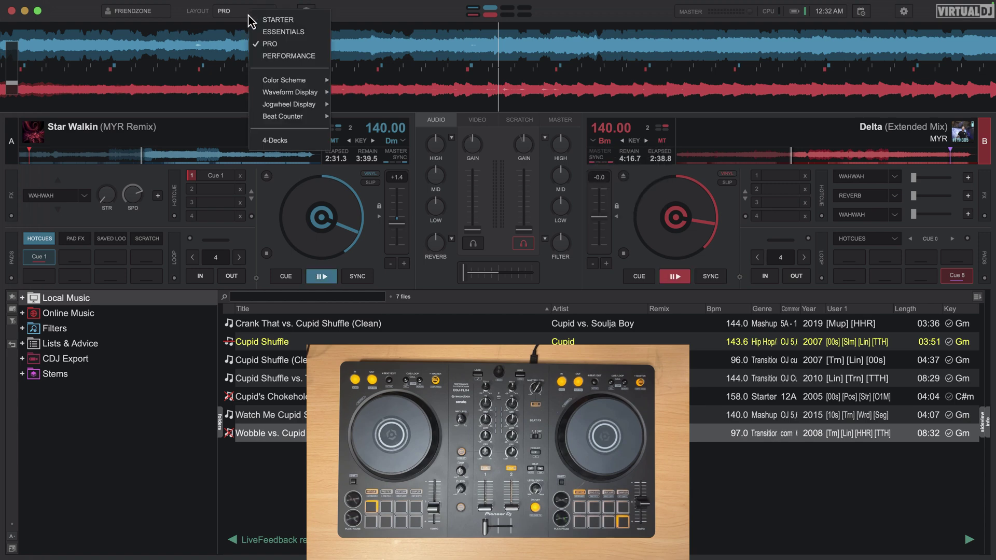
click(272, 33)
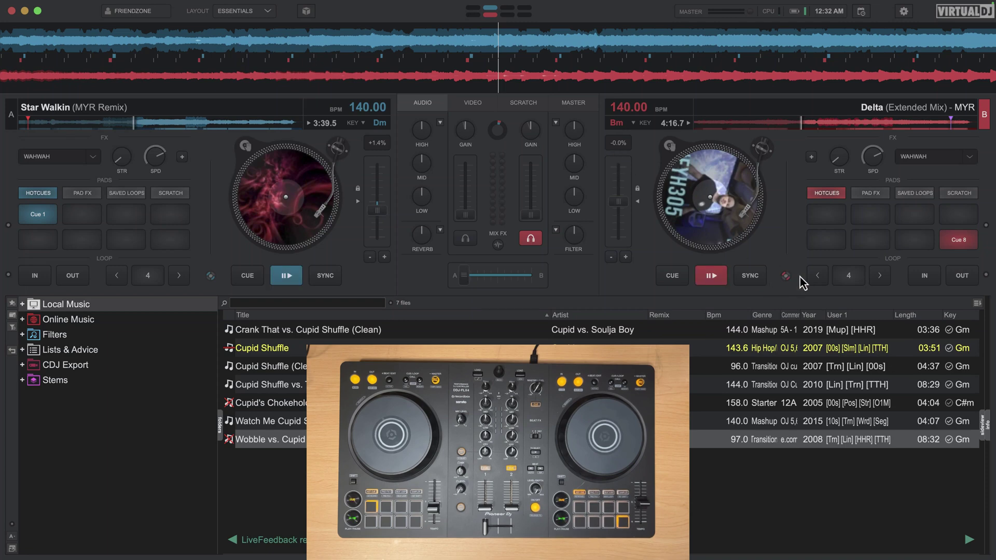
Open and close deck B's automatic matching options menu twice
click(241, 15)
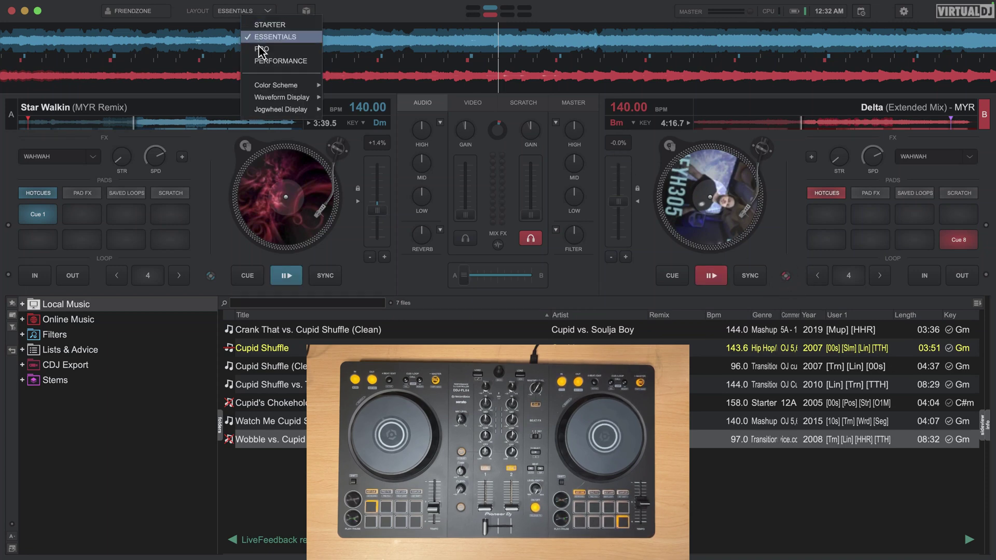
click(783, 276)
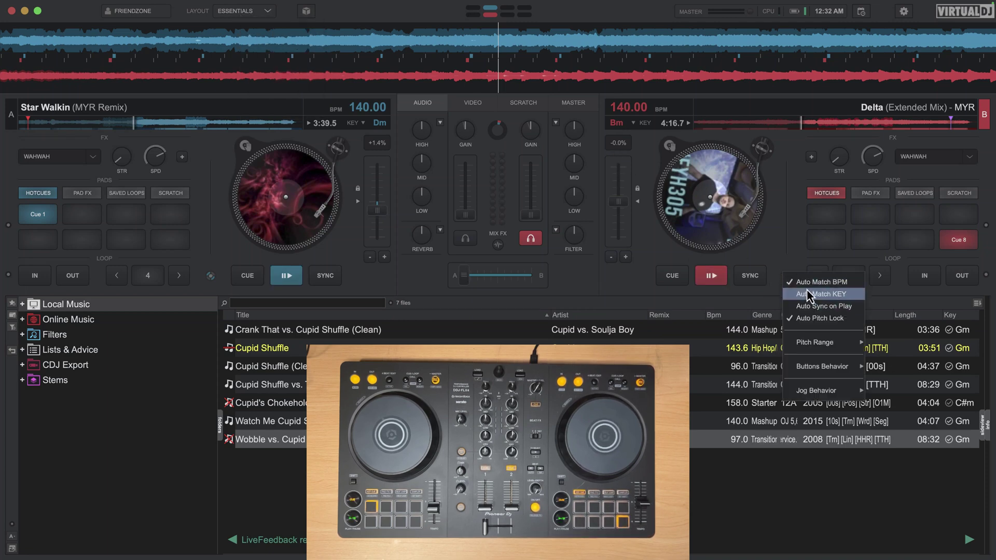
click(808, 295)
click(786, 276)
click(820, 319)
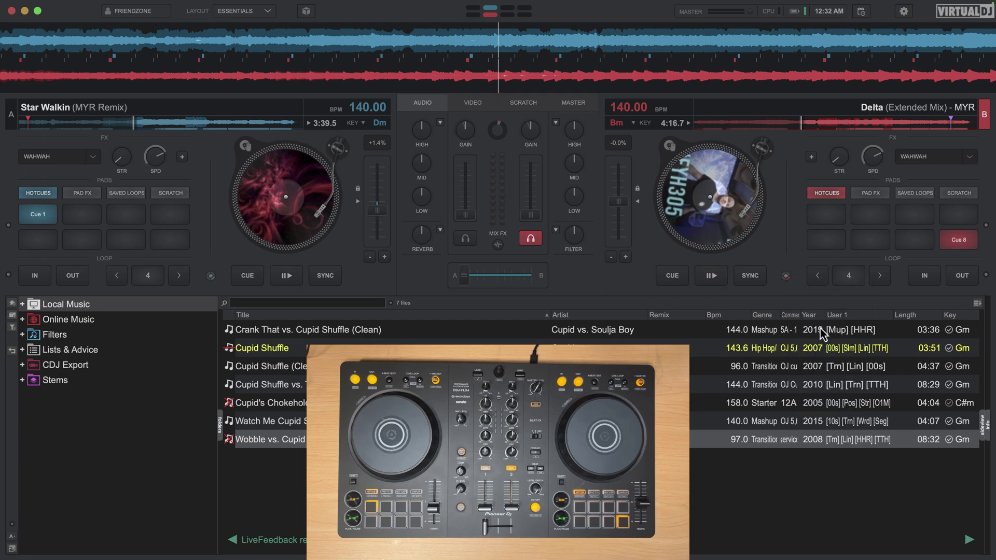
Switch to Pro and back to Essentials, then open deck B's matching options
click(267, 12)
click(292, 32)
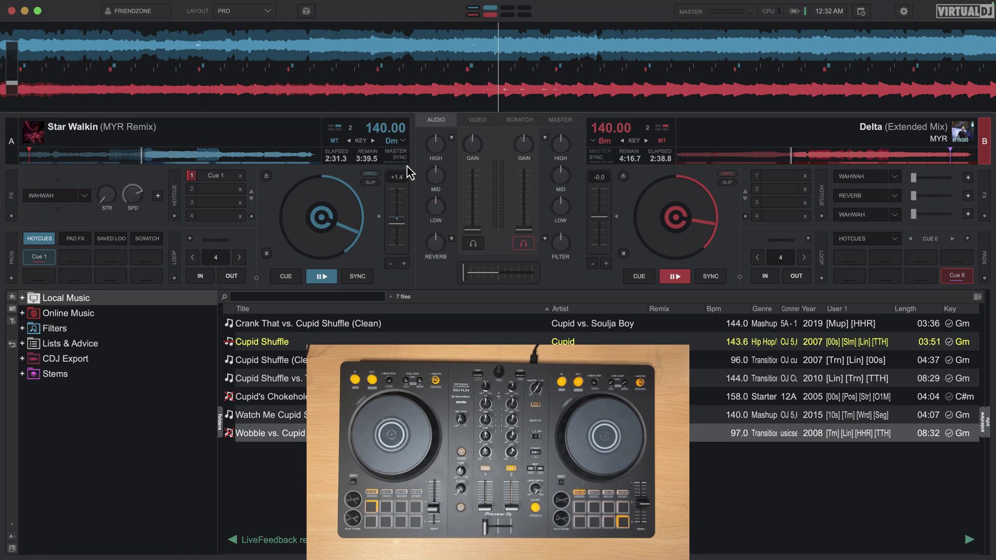
click(221, 12)
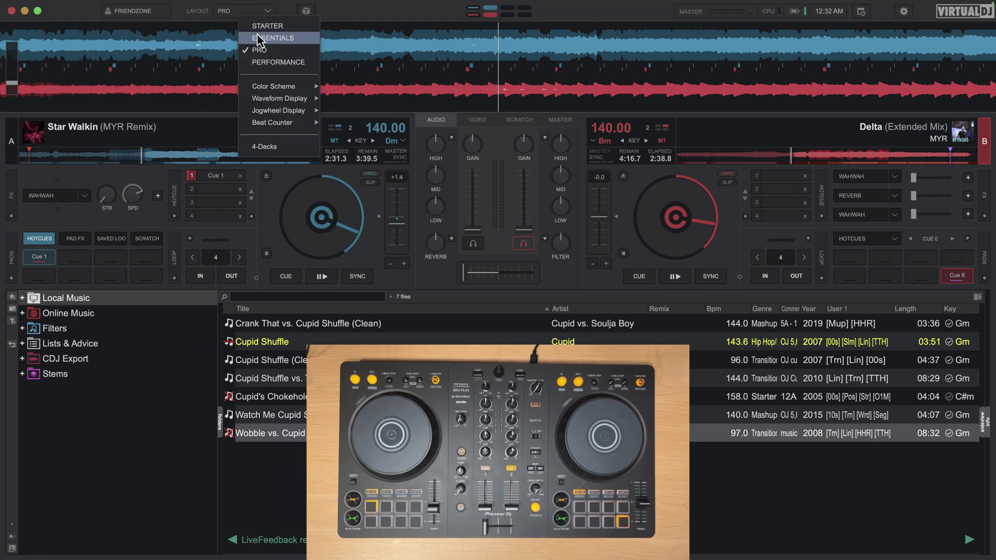
click(261, 39)
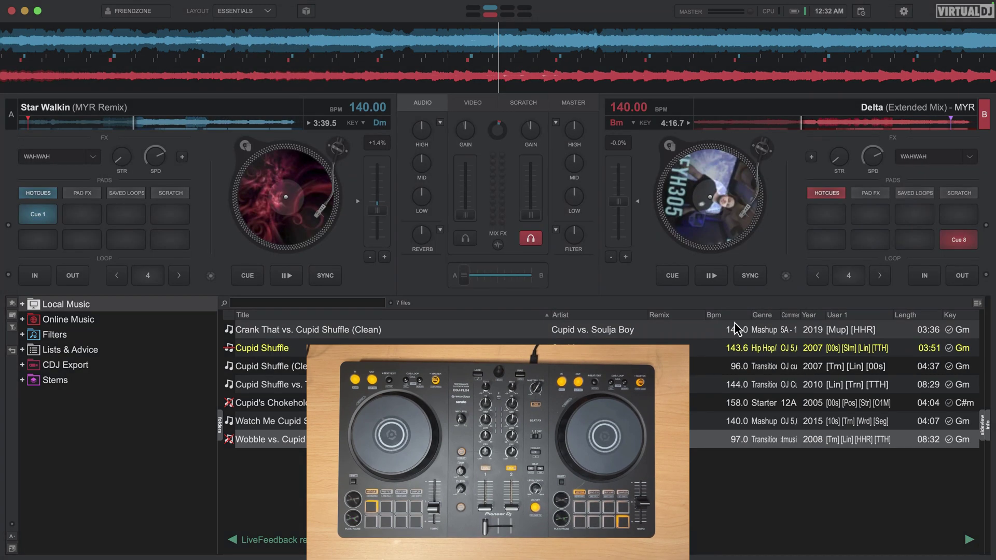
click(786, 276)
Untick Auto Match BPM in deck B's matching options
click(795, 288)
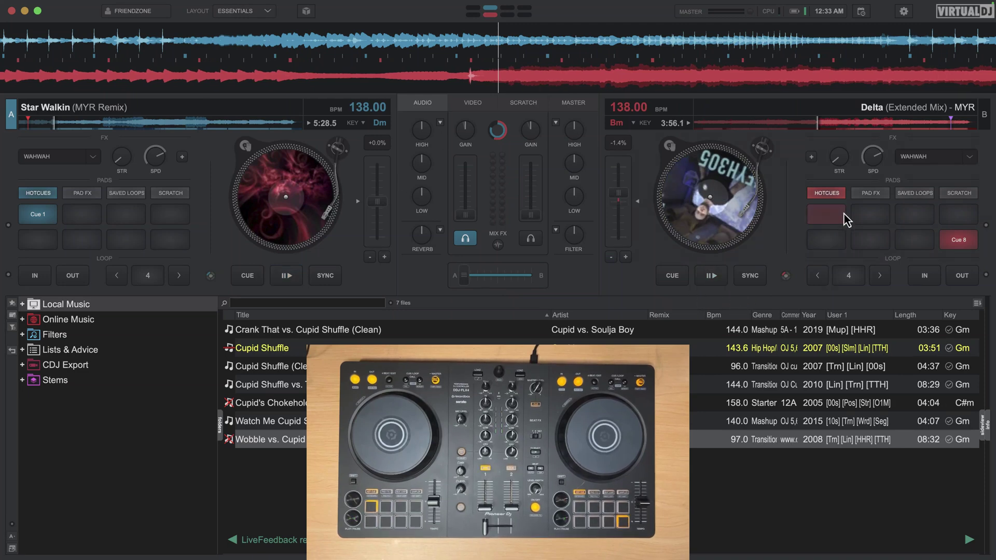
Open Delta's point editor, adjust its waveform range, then close the point and BPM editors
click(703, 123)
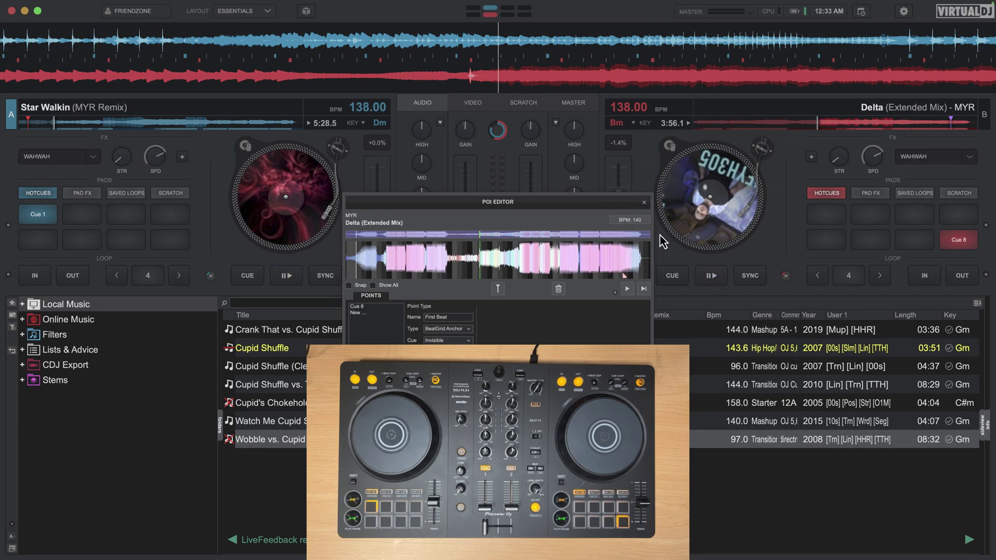
mouse_move(650, 238)
mouse_down()
mouse_move(334, 237)
mouse_move(655, 242)
mouse_up()
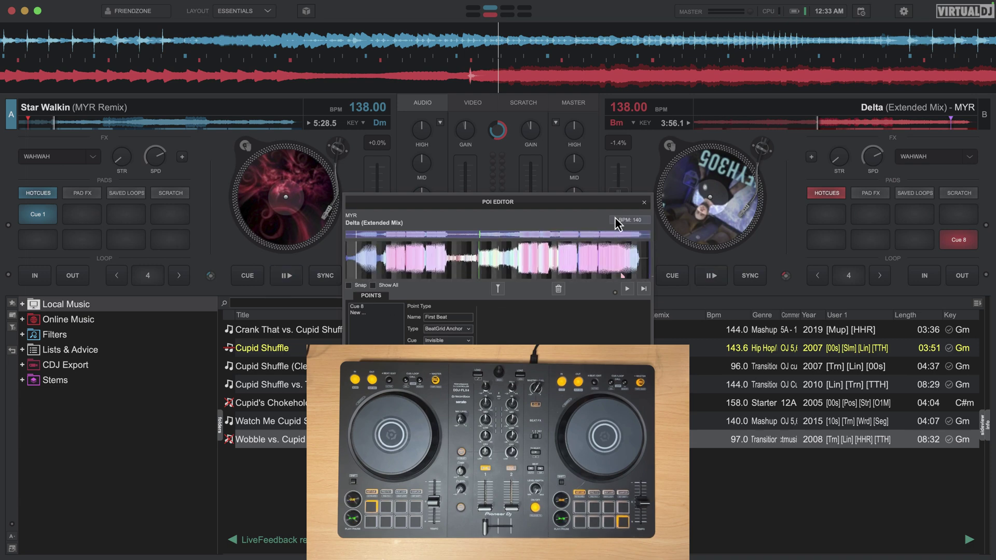
click(644, 203)
click(645, 233)
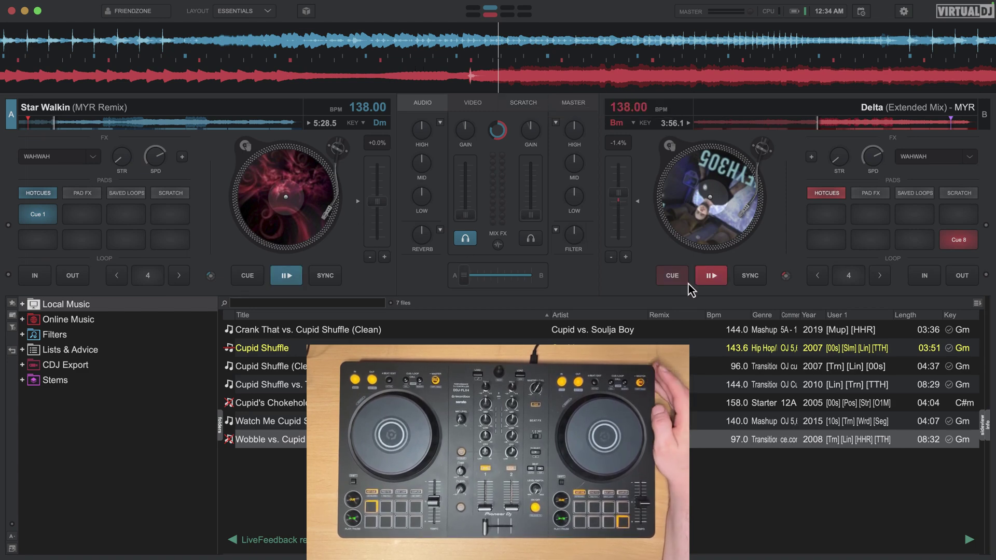
Sync deck B's tempo to deck A and toggle its Auto Match BPM option
click(751, 282)
click(785, 278)
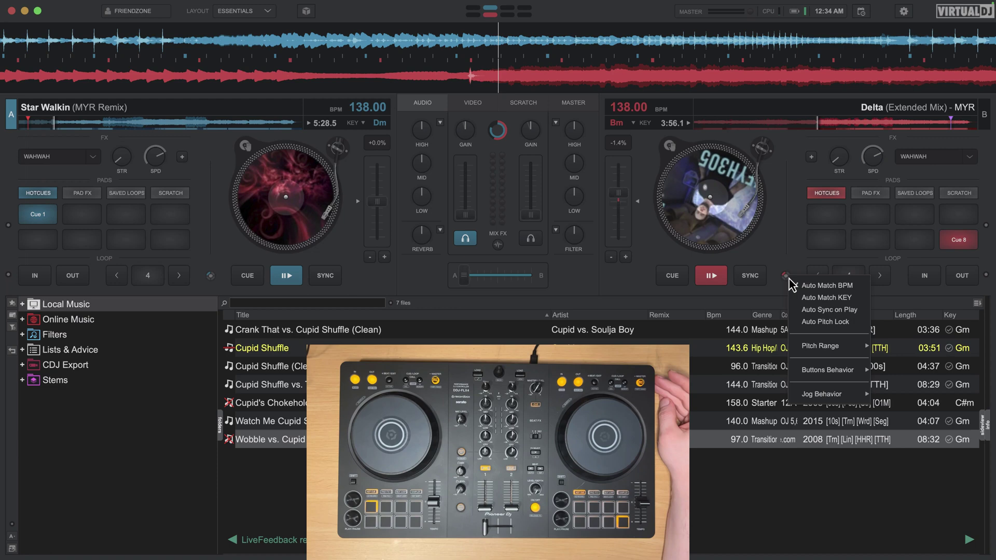
click(808, 286)
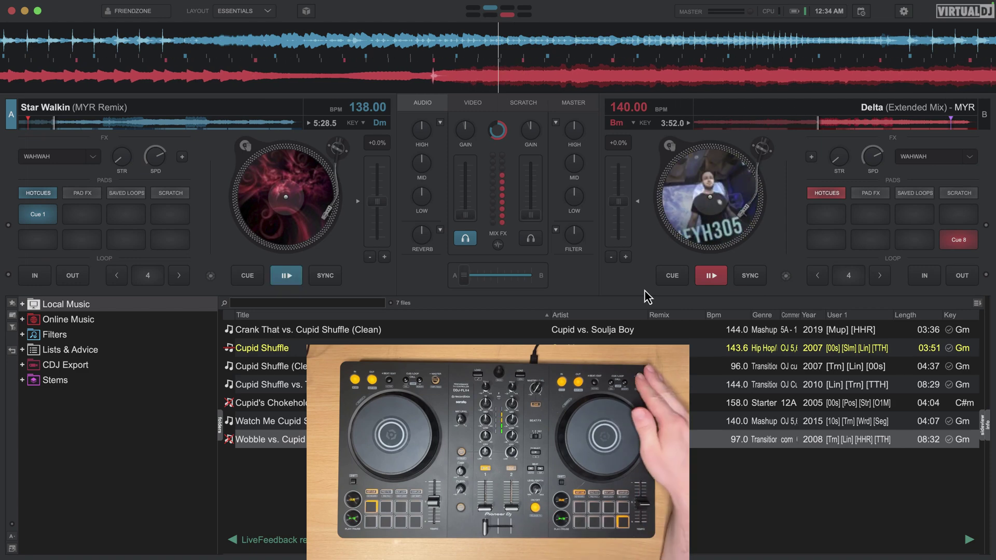
Check deck B's matching options, then drag Cupid Shuffle onto deck B
click(785, 277)
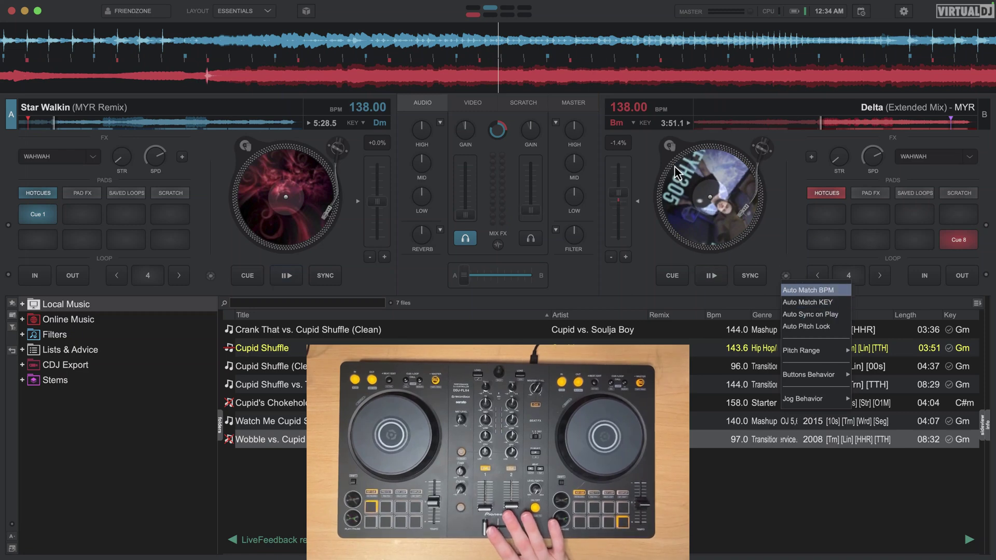
click(811, 303)
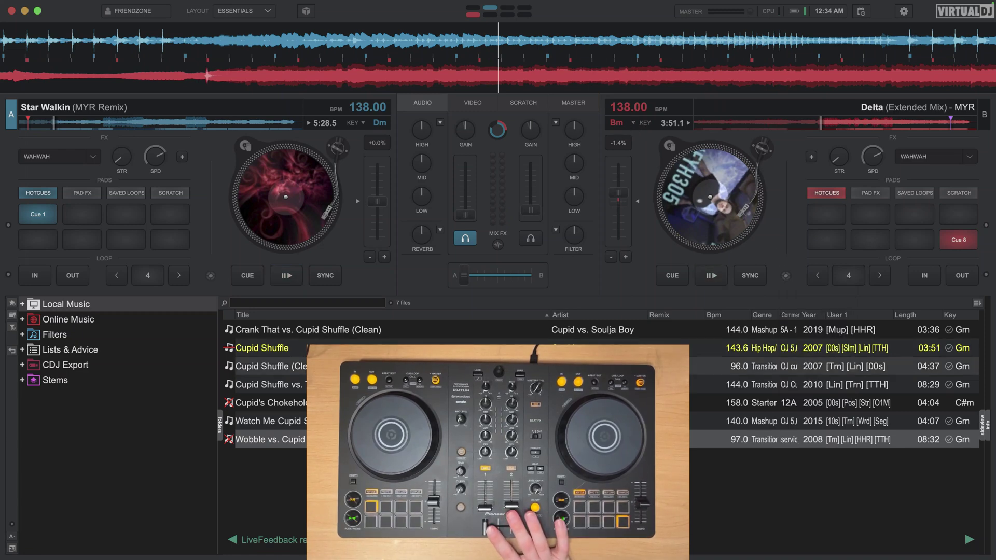
drag(464, 346, 702, 226)
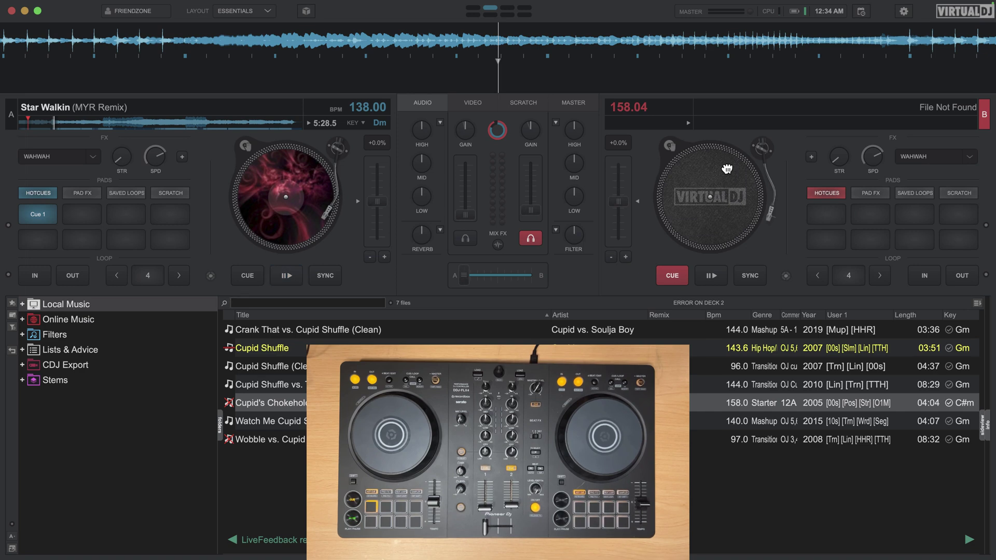
Search 'Delt', load Delta (Extended Mix) onto deck B, and pick an automatic sync option
text(Delta)
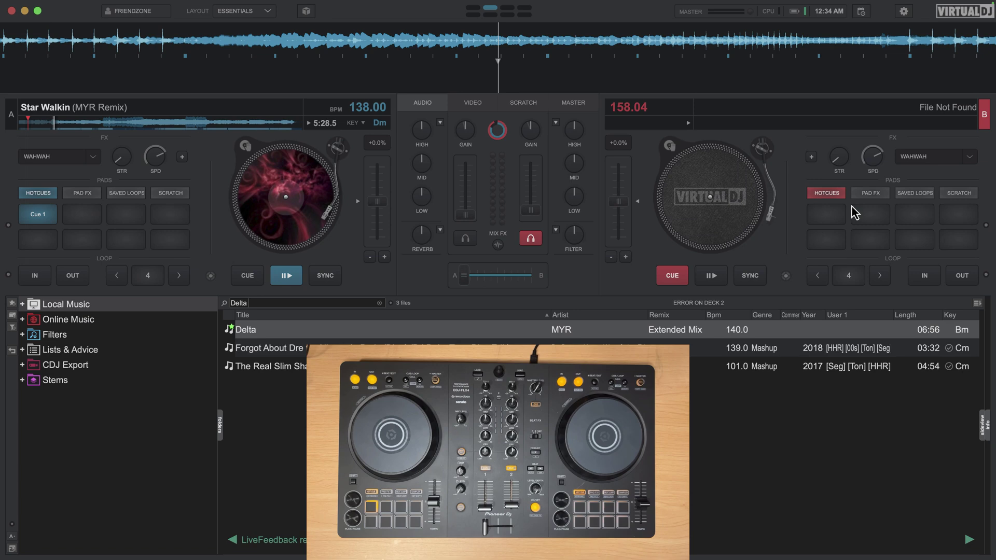
drag(558, 337, 747, 213)
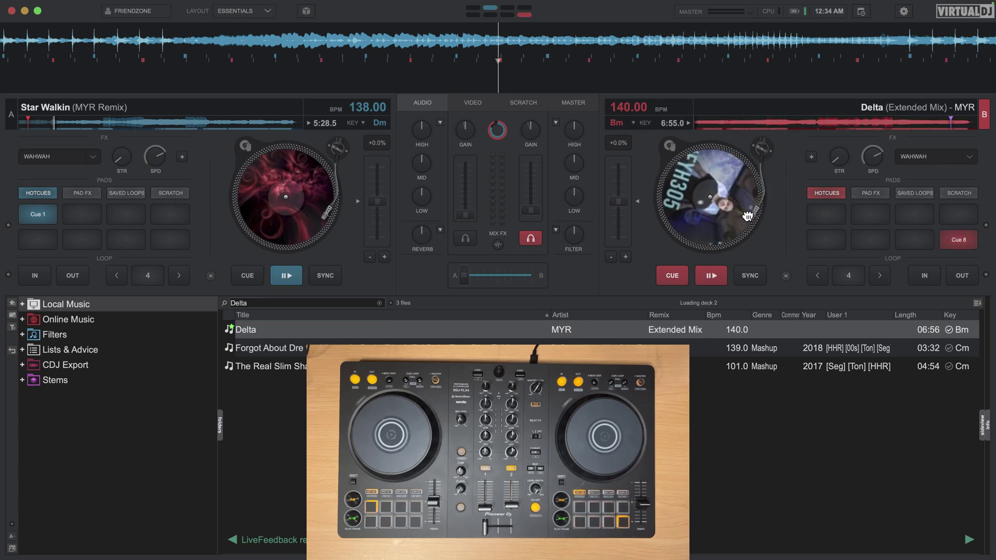
click(786, 275)
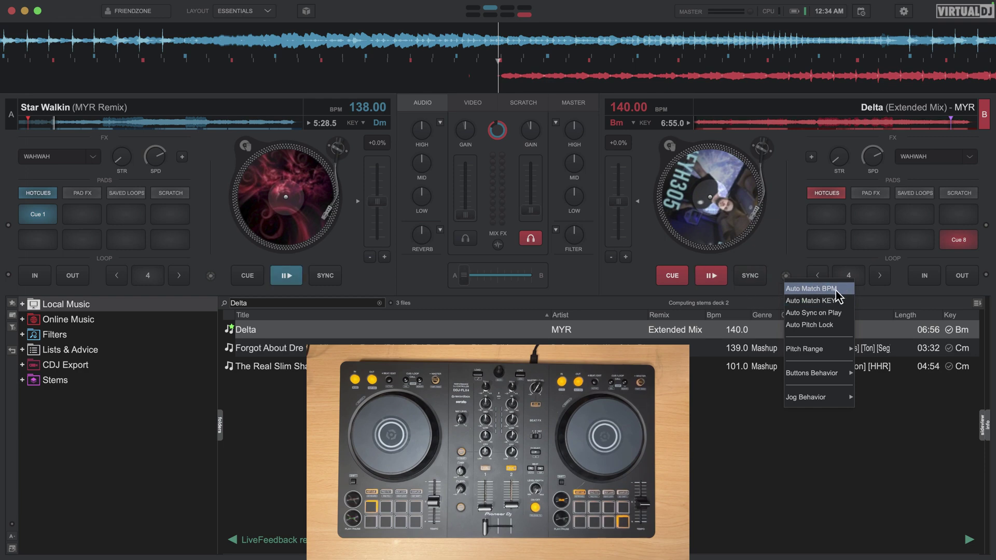
click(809, 325)
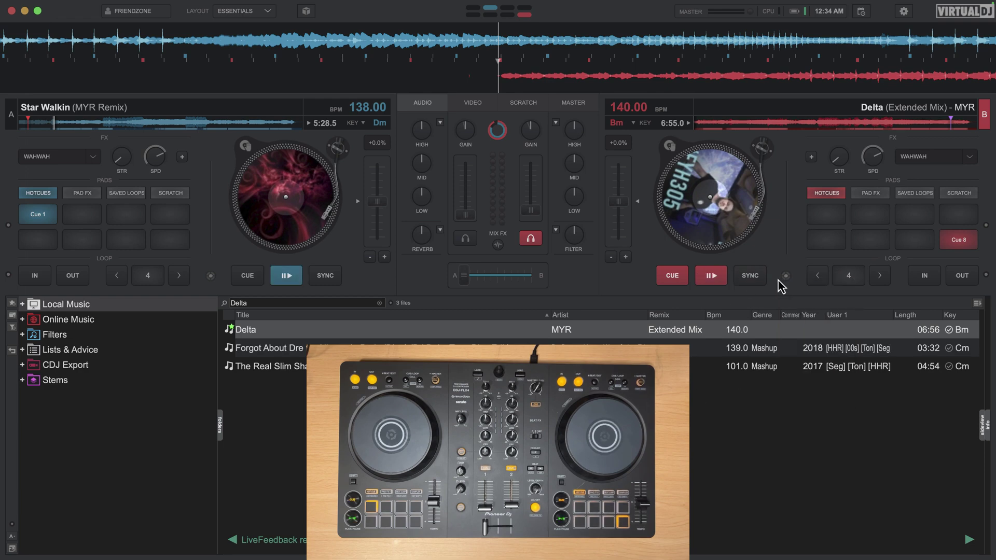
Toggle Auto Pitch Lock on deck B and sync its tempo to 138.00 BPM
click(786, 275)
click(809, 327)
click(786, 276)
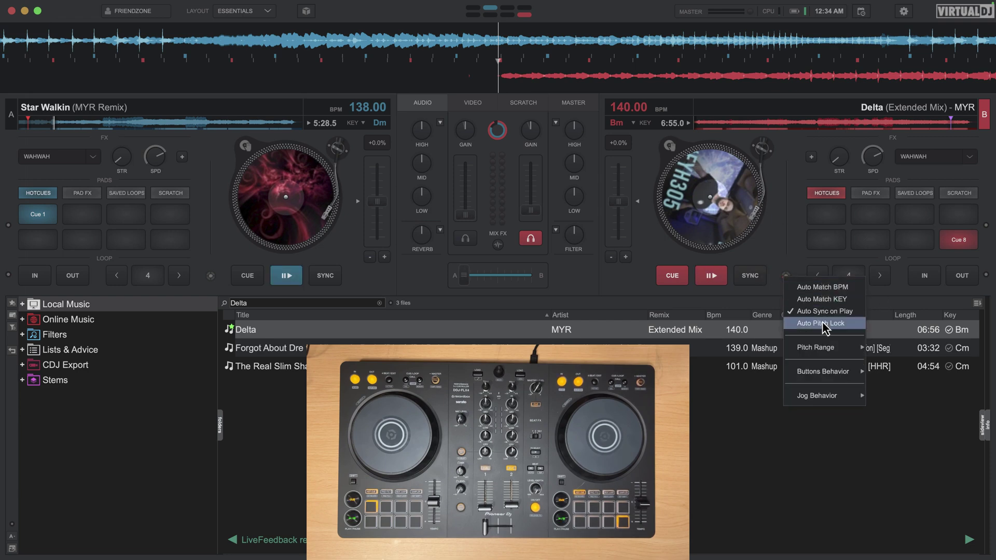
click(825, 326)
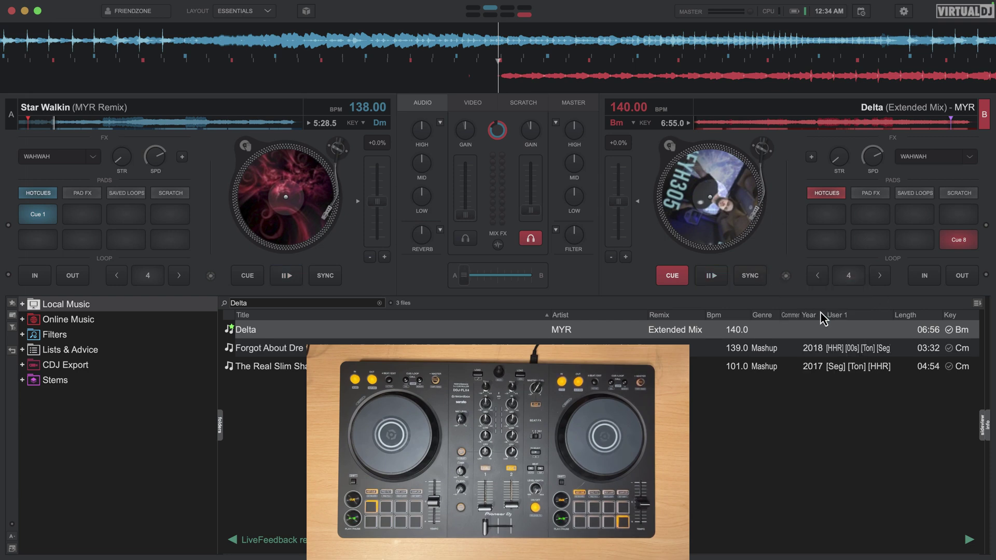
click(748, 275)
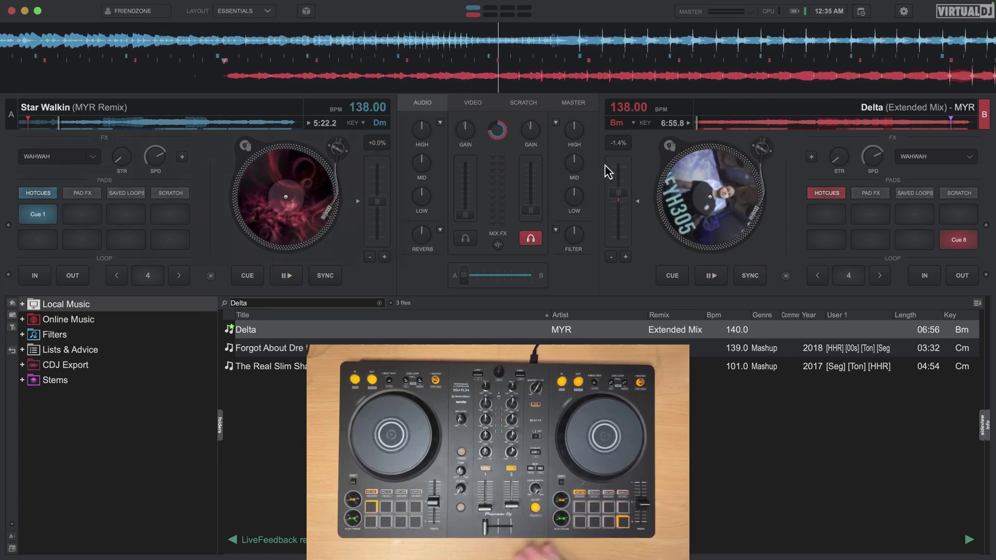
Enable Auto Sync on Play in deck B's sync options
click(786, 277)
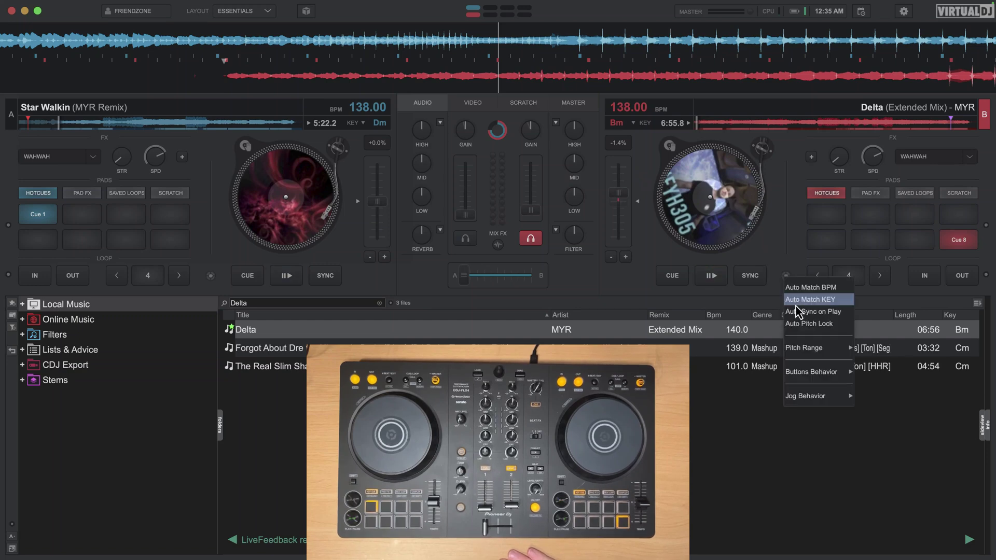
click(812, 313)
click(786, 277)
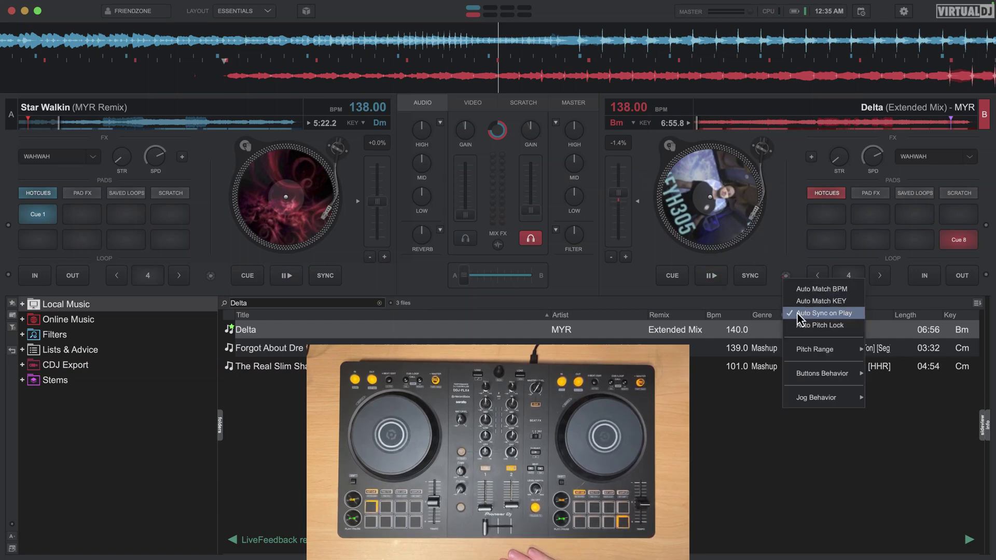
click(796, 192)
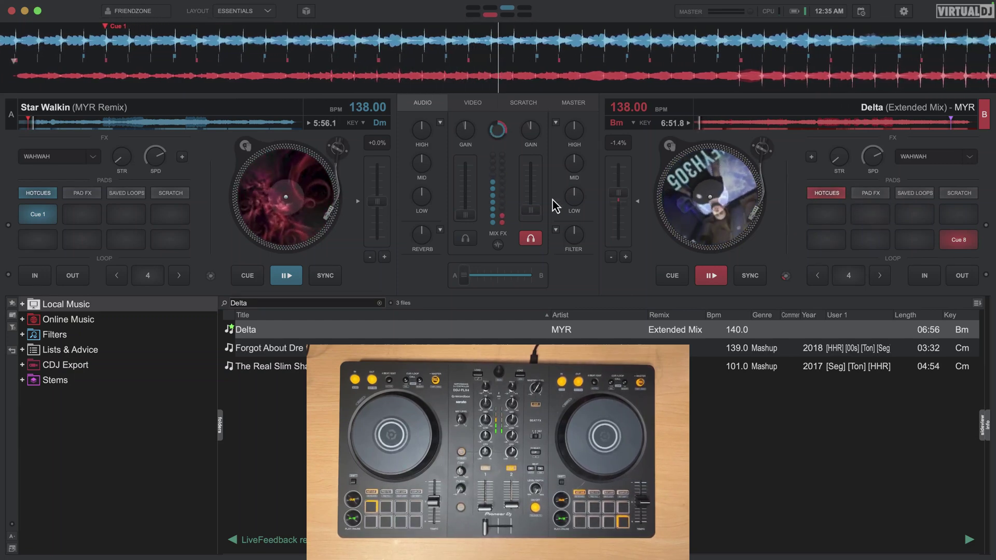
Stop and restart deck B so Delta syncs to deck A at 138 BPM
click(711, 276)
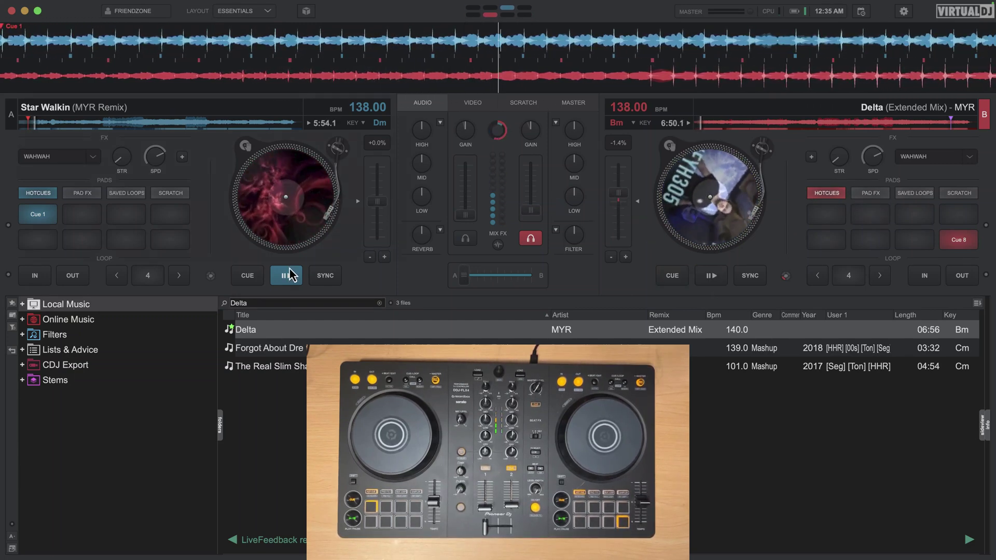
key(space)
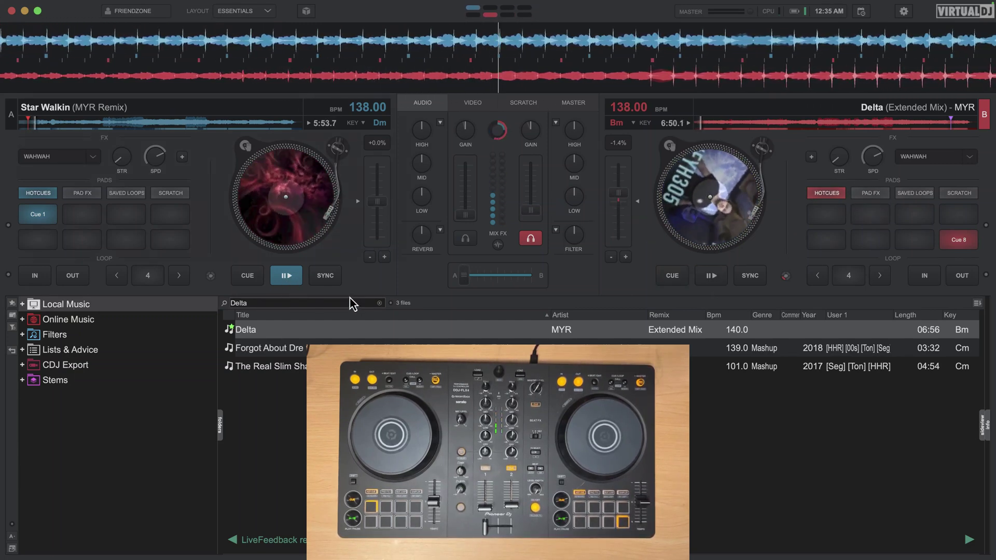
click(785, 279)
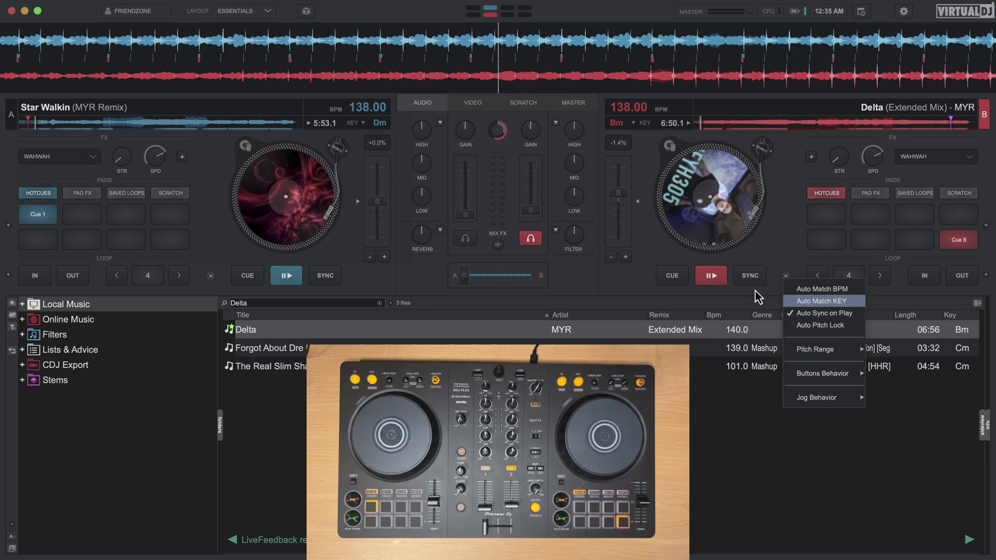
Close deck B's sync options, leaving both decks playing at 138 BPM
click(789, 254)
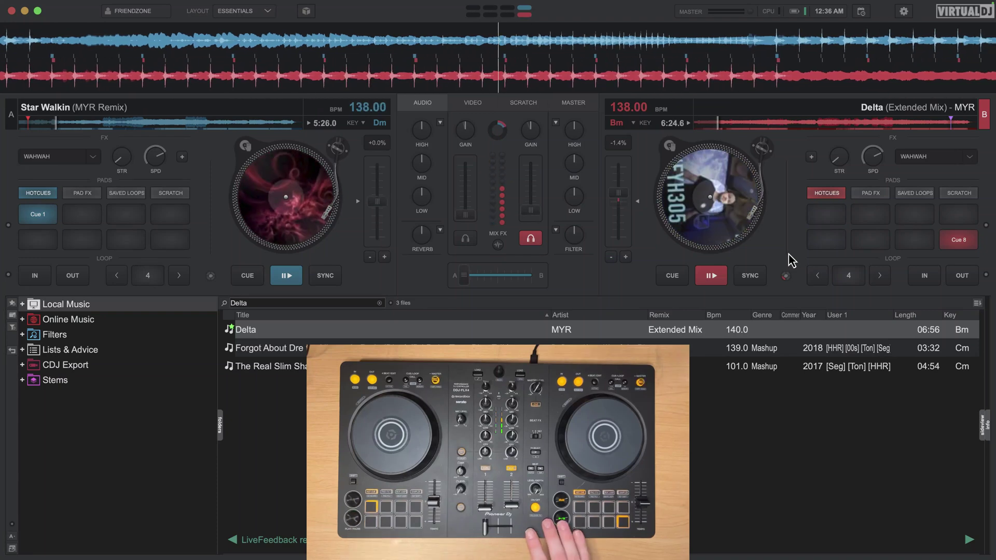
Enable Auto Pitch Lock from deck B's sync options menu
click(786, 276)
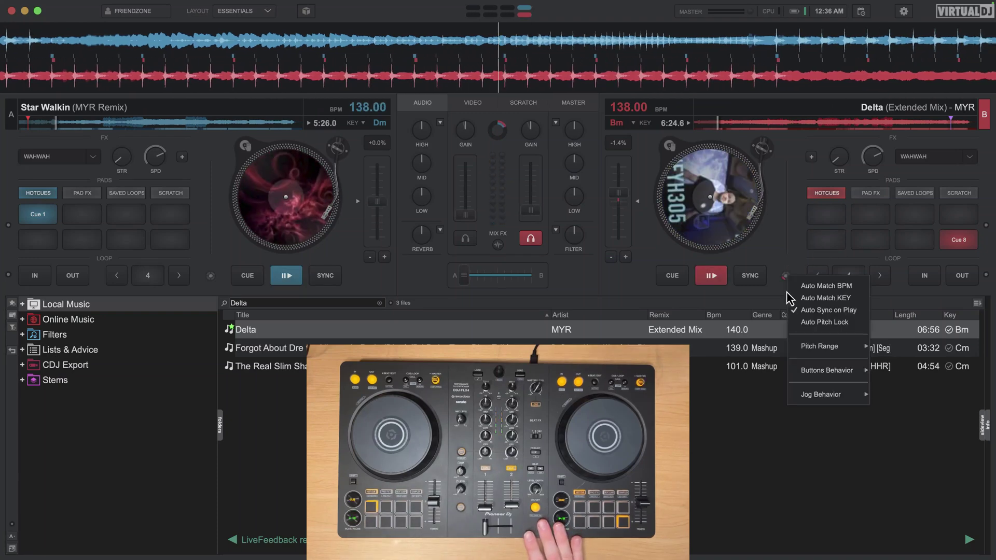
click(816, 324)
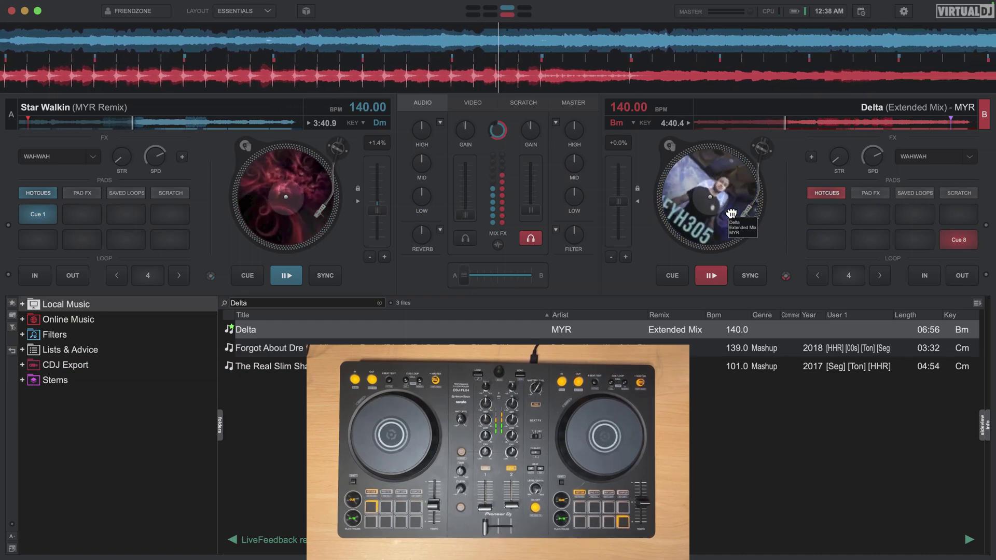
Toggle Auto Sync on Play in deck B's sync options menu
click(786, 277)
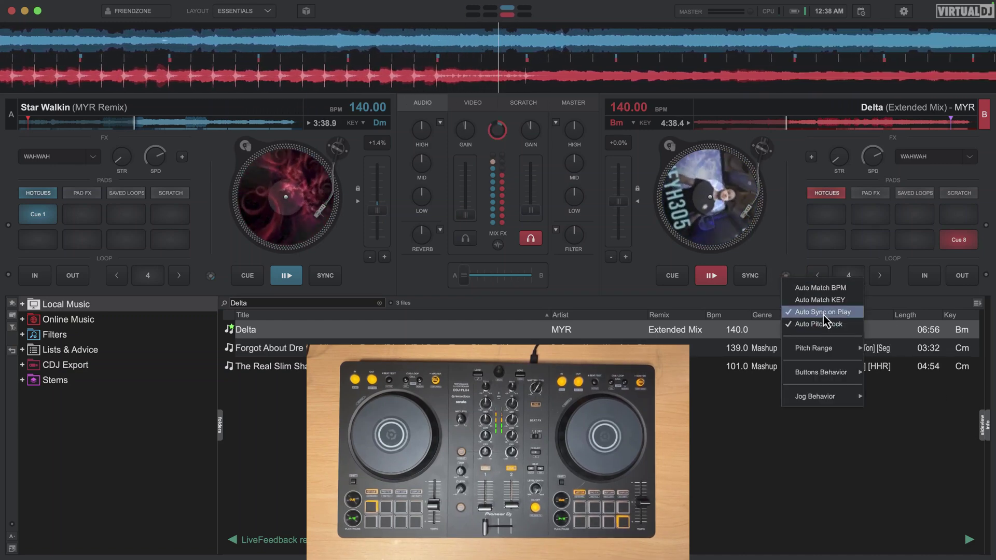
click(824, 313)
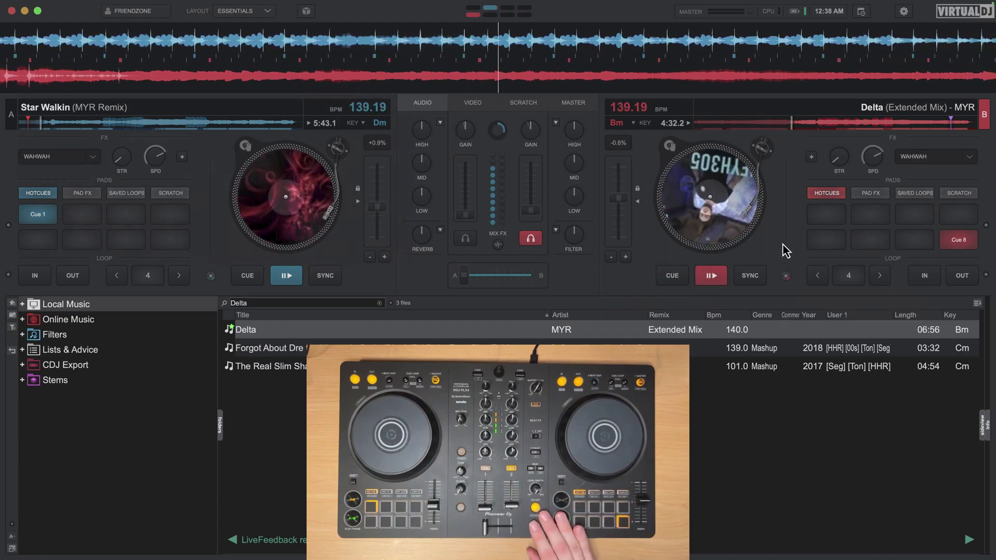
Drag deck A's pitch to +1.1%, bringing both decks to 139.58 BPM
click(786, 277)
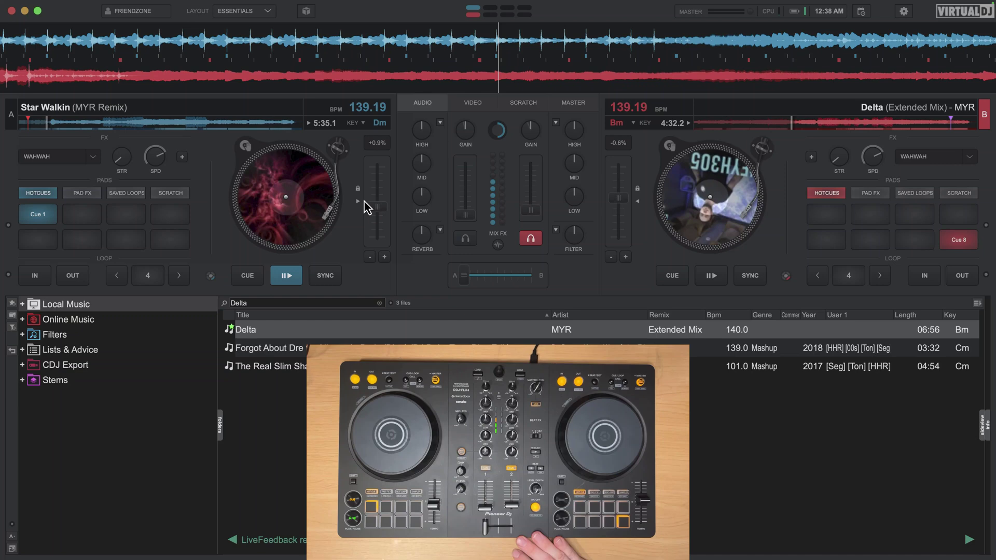
mouse_move(364, 202)
mouse_down()
mouse_move(369, 222)
mouse_move(371, 193)
mouse_move(376, 209)
mouse_up()
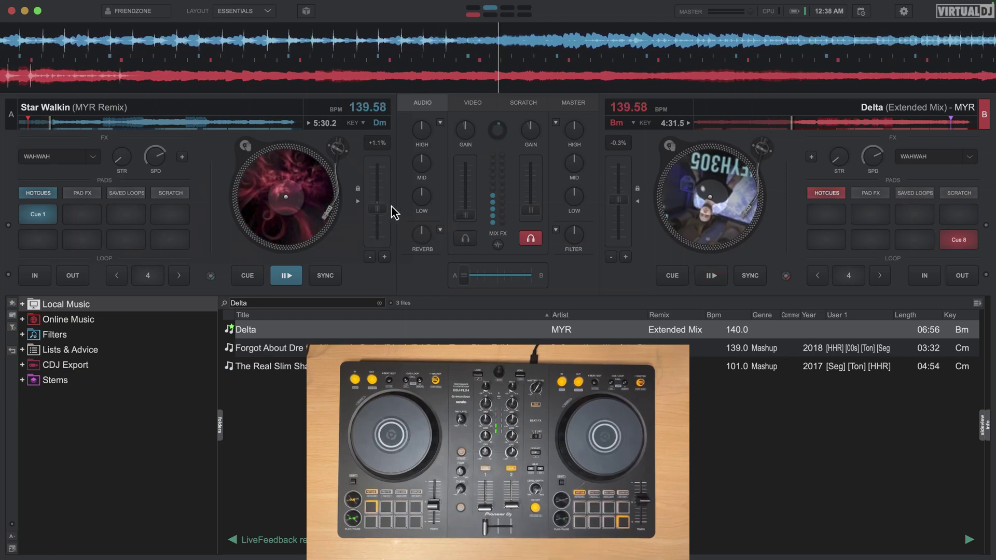